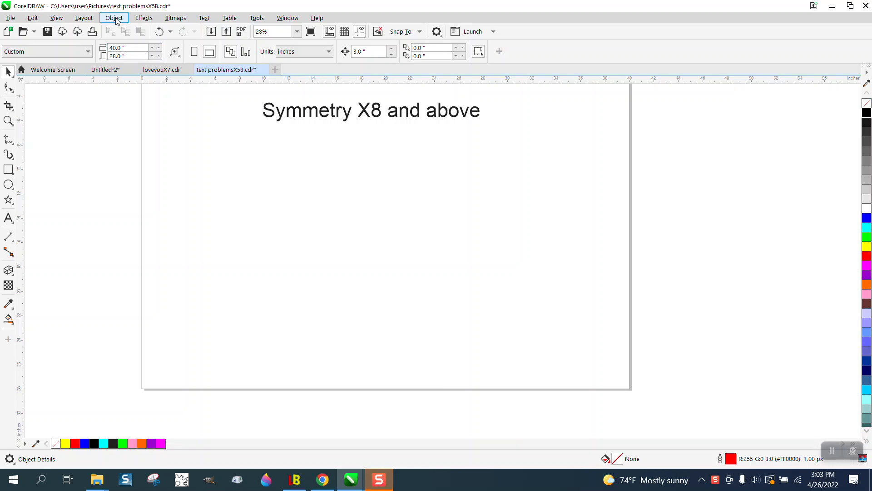
# Step: Create a new symmetry group and draw a freehand half-outline from the mirror line, about 8.8 by 13.7 inches
pyautogui.click(114, 18)
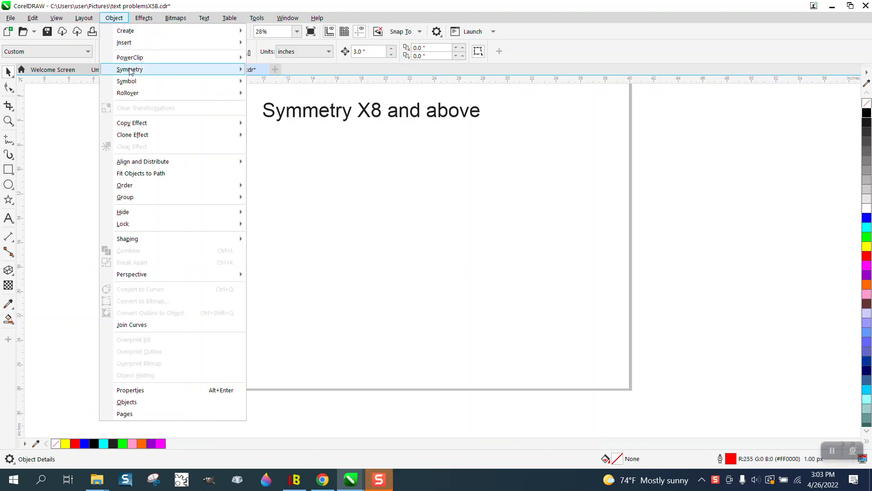
pyautogui.moveTo(131, 69)
pyautogui.click(305, 78)
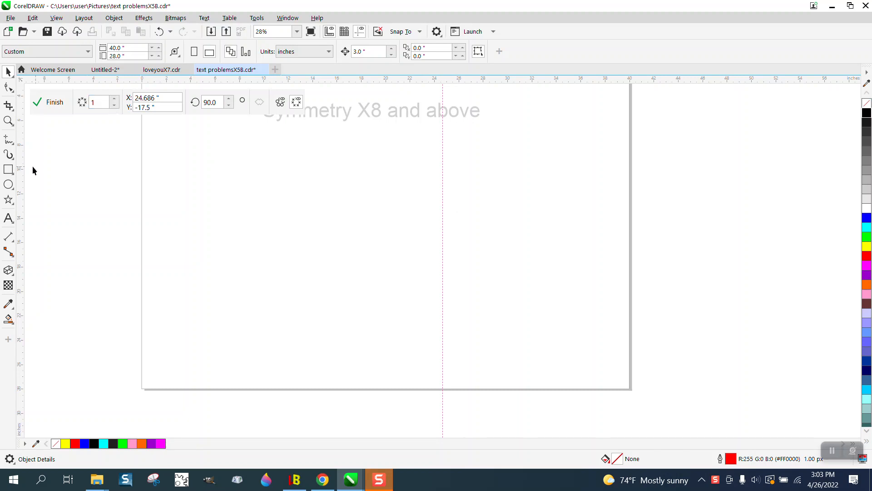
pyautogui.click(13, 153)
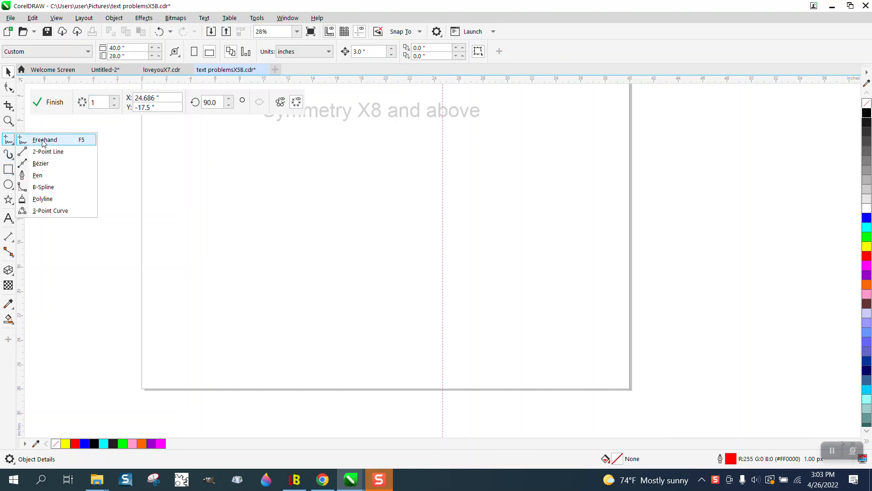
pyautogui.click(34, 139)
pyautogui.moveTo(443, 182)
pyautogui.mouseDown()
pyautogui.moveTo(397, 159)
pyautogui.moveTo(376, 193)
pyautogui.moveTo(339, 212)
pyautogui.moveTo(358, 251)
pyautogui.moveTo(413, 258)
pyautogui.moveTo(422, 313)
pyautogui.moveTo(443, 324)
pyautogui.mouseUp()
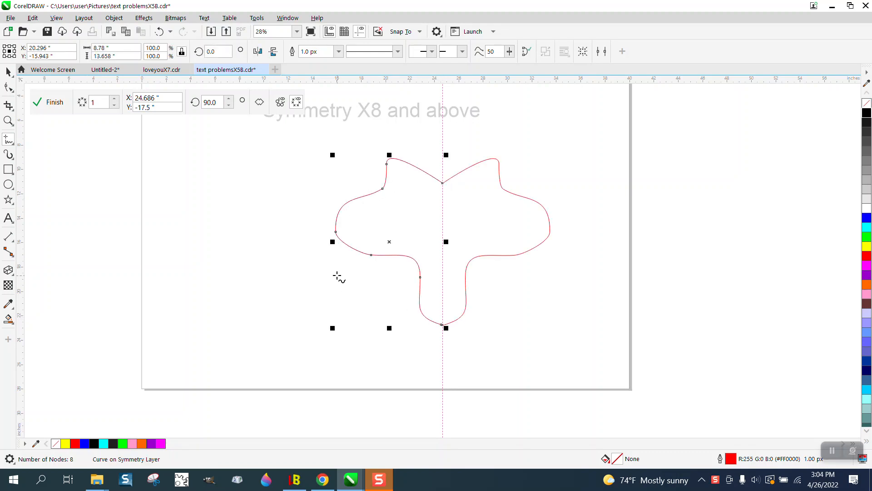
# Step: Smooth the half-outline in the symmetry group using the Smooth tool with a 3-inch nib
pyautogui.click(9, 88)
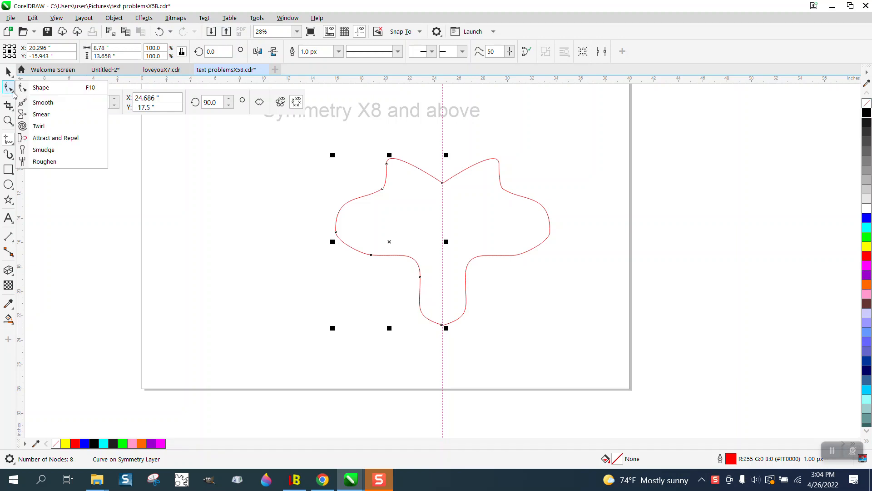
pyautogui.click(39, 85)
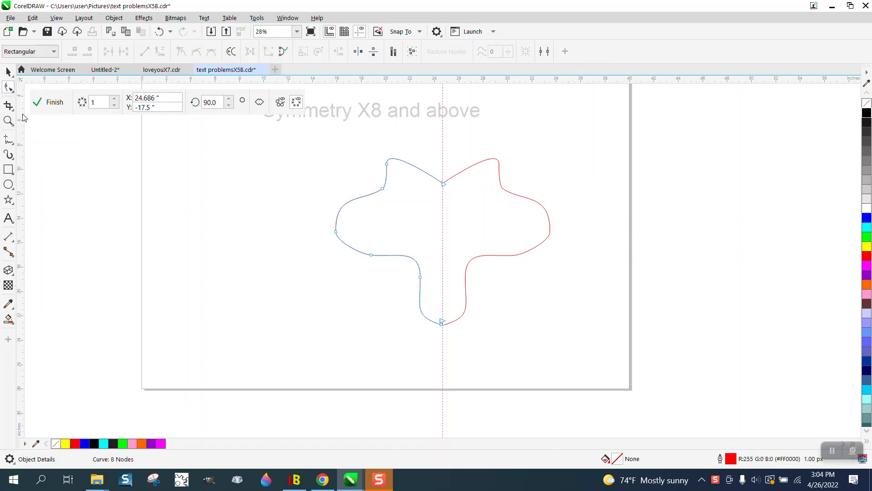
pyautogui.click(13, 91)
pyautogui.click(20, 101)
pyautogui.moveTo(41, 51); pyautogui.dragTo(4, 52)
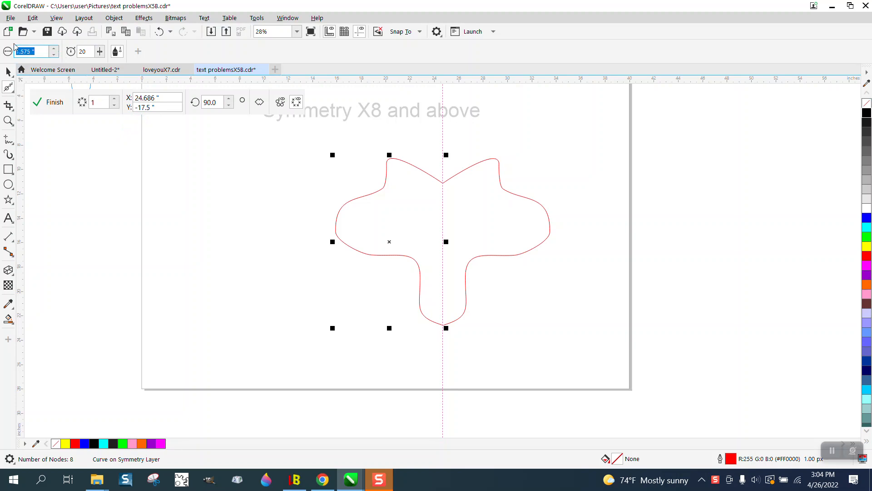
pyautogui.write('3')
pyautogui.press('Return')
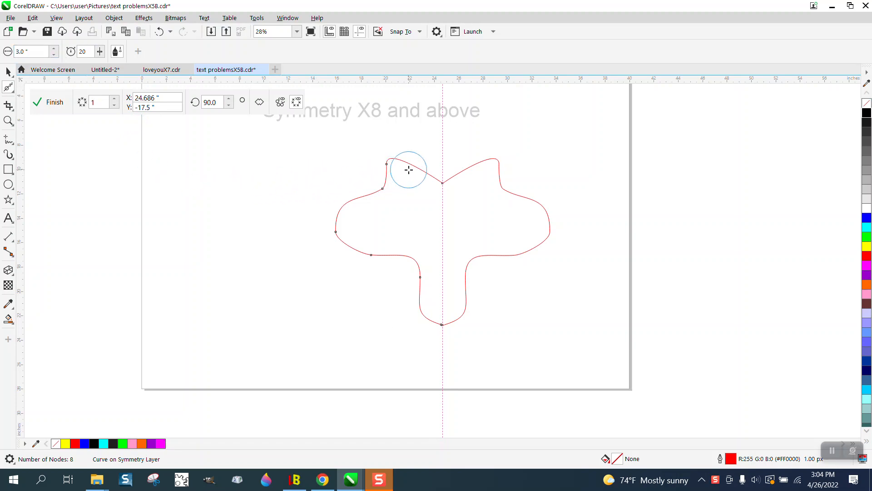
pyautogui.moveTo(409, 169)
pyautogui.mouseDown()
pyautogui.moveTo(390, 166)
pyautogui.moveTo(384, 181)
pyautogui.moveTo(333, 218)
pyautogui.moveTo(409, 259)
pyautogui.moveTo(357, 239)
pyautogui.moveTo(393, 167)
pyautogui.moveTo(432, 180)
pyautogui.mouseUp()
# Step: Move the half-outline's upper outer node outward to about X 16.2, Y -9.3 inches and finish the symmetry
pyautogui.click(19, 93)
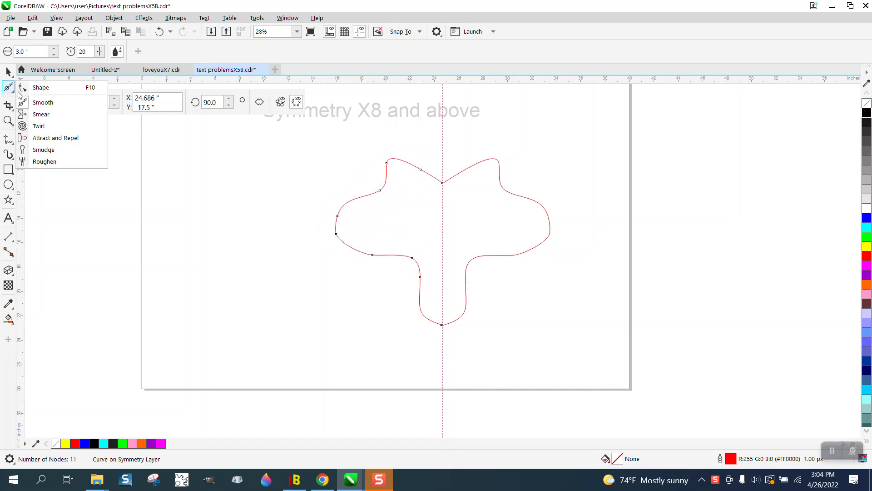
pyautogui.click(41, 87)
pyautogui.moveTo(387, 163); pyautogui.dragTo(339, 161)
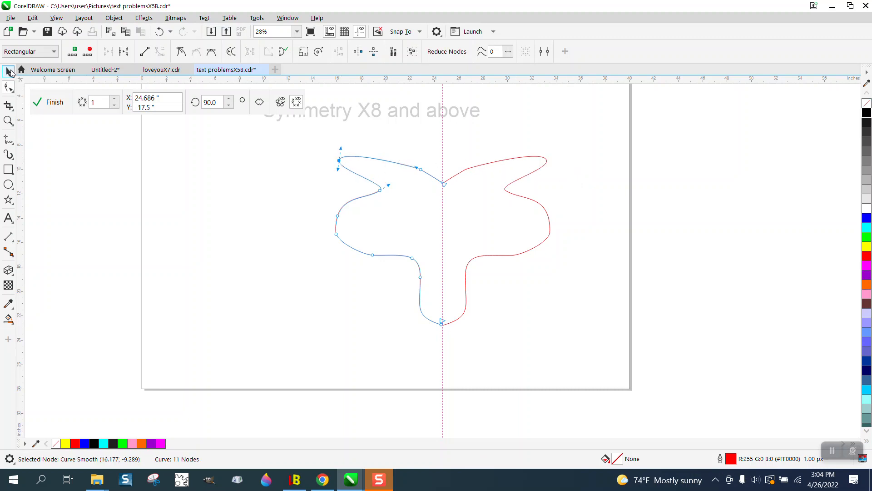
pyautogui.click(9, 71)
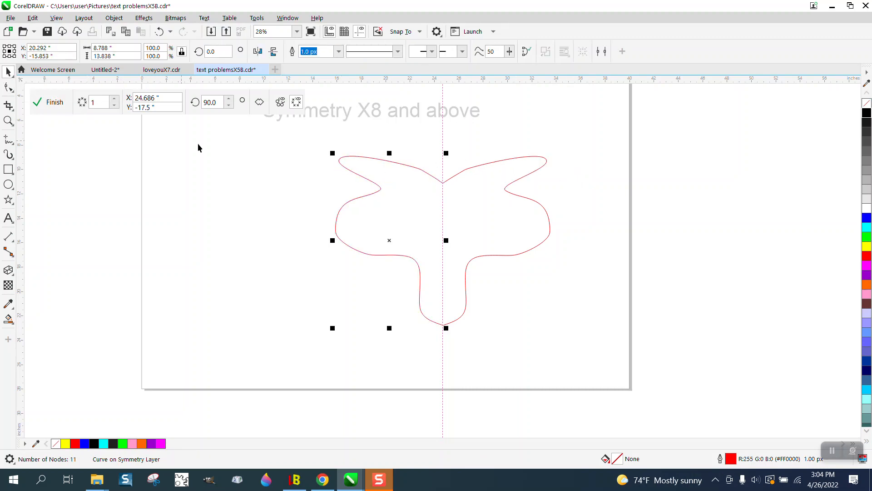
pyautogui.scroll(-1, 409, 239)
pyautogui.click(13, 76)
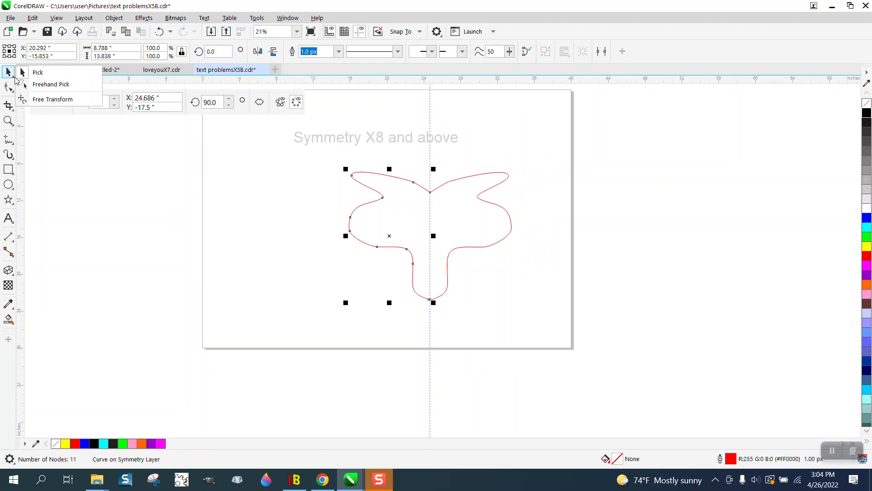
pyautogui.click(83, 140)
pyautogui.click(45, 102)
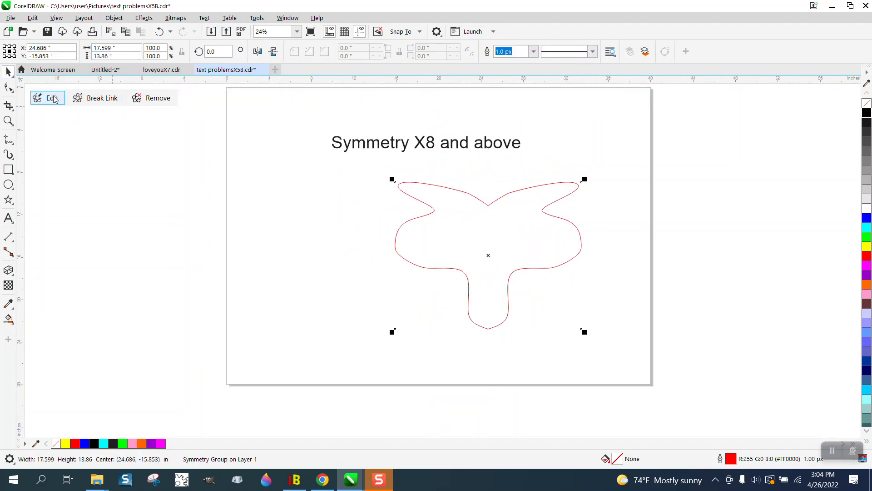
# Step: Edit the symmetry group to use 3 mirror lines and finish the edit
pyautogui.click(52, 98)
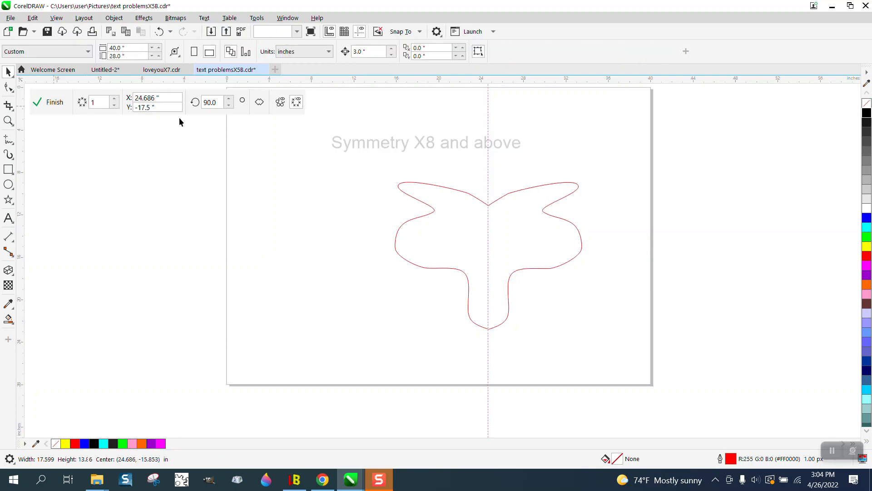
pyautogui.click(114, 100)
pyautogui.click(114, 100)
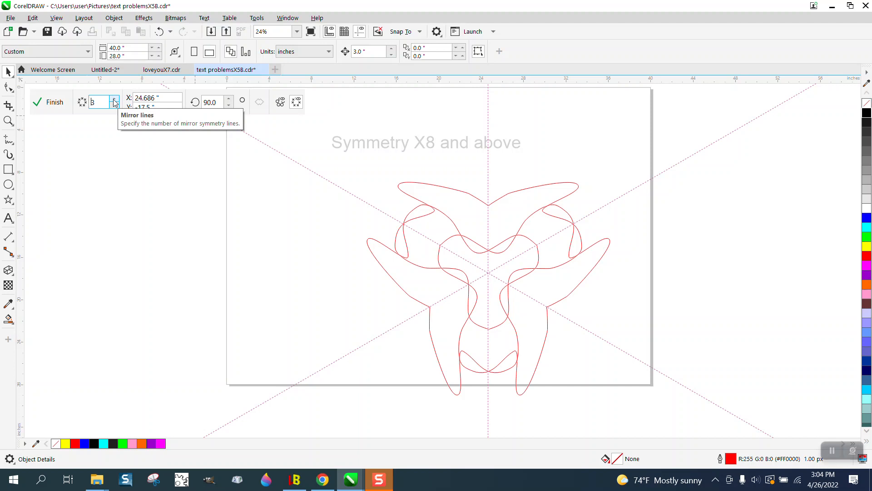
pyautogui.click(51, 102)
# Step: Delete the whole symmetry group from the page, keeping the title text
pyautogui.scroll(-1, 325, 203)
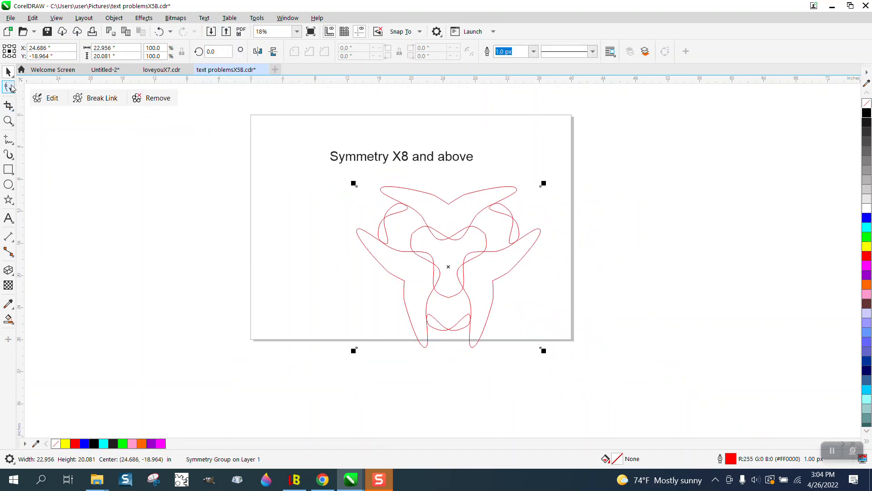
pyautogui.moveTo(326, 180); pyautogui.dragTo(604, 367)
pyautogui.press('Delete')
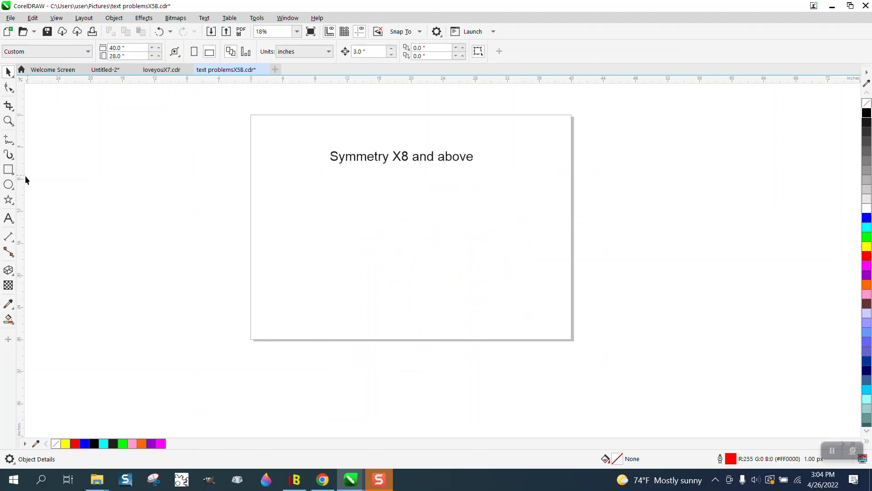
# Step: Draw a near-vertical two-point line about 28 inches tall and center it on the page
pyautogui.click(13, 142)
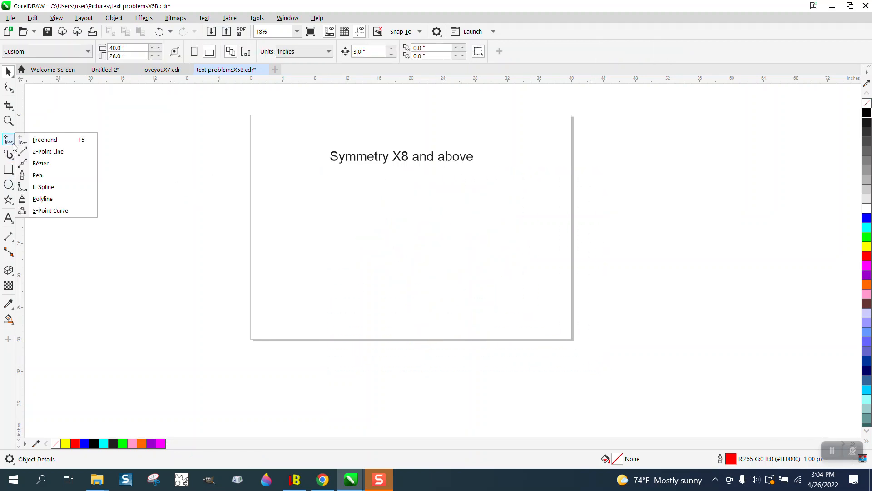
pyautogui.click(43, 151)
pyautogui.moveTo(205, 113); pyautogui.dragTo(210, 338)
pyautogui.press('p')
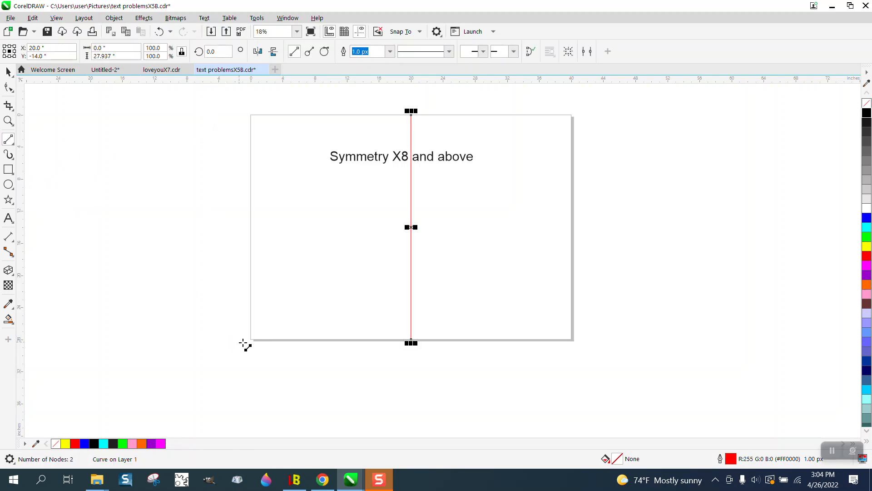
pyautogui.click(8, 72)
pyautogui.moveTo(378, 164); pyautogui.dragTo(527, 338)
pyautogui.click(8, 120)
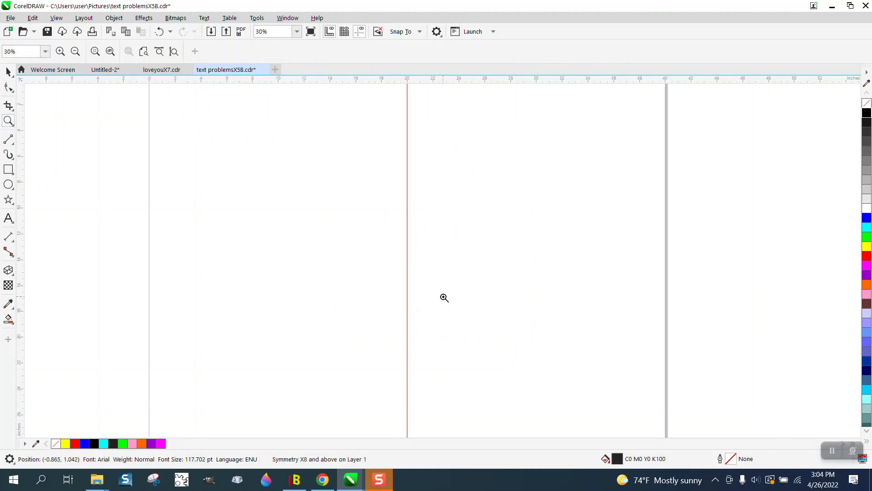
pyautogui.click(14, 145)
pyautogui.click(47, 154)
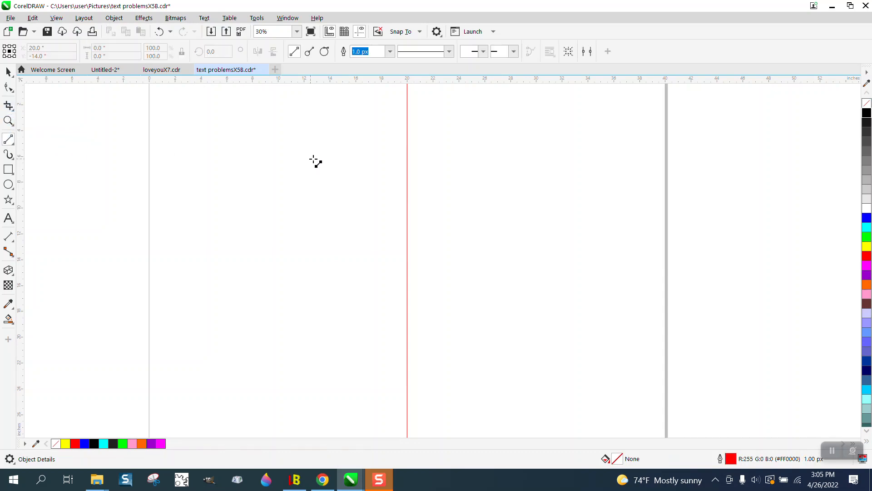
pyautogui.moveTo(408, 163)
pyautogui.mouseDown()
pyautogui.moveTo(283, 130)
pyautogui.moveTo(267, 153)
pyautogui.mouseUp()
pyautogui.press('Delete')
pyautogui.click(12, 144)
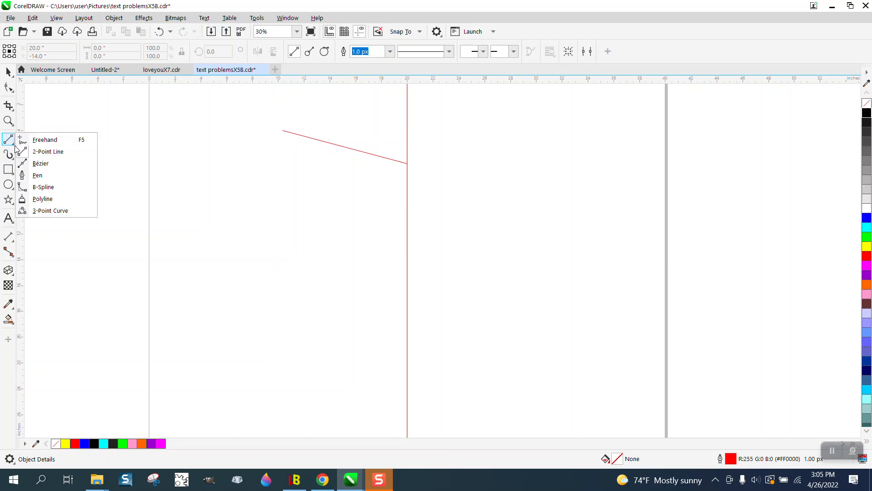
pyautogui.click(36, 138)
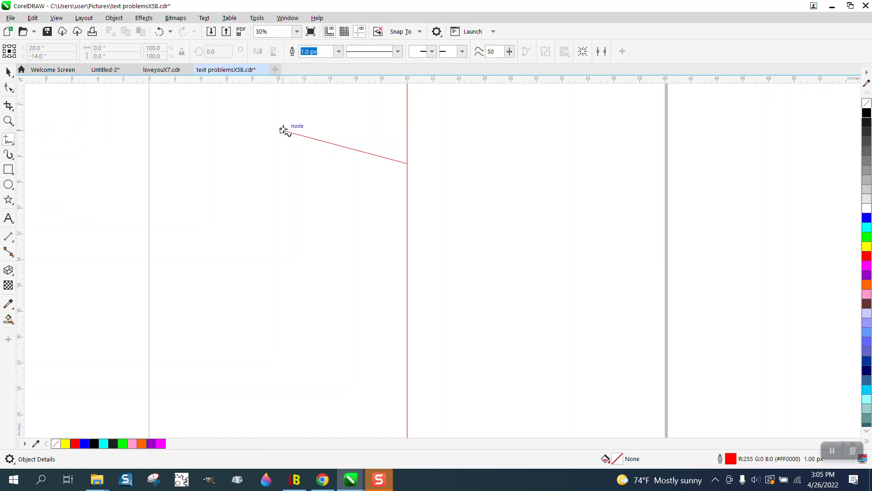
pyautogui.moveTo(282, 130)
pyautogui.mouseDown()
pyautogui.moveTo(204, 143)
pyautogui.moveTo(202, 183)
pyautogui.moveTo(290, 262)
pyautogui.moveTo(359, 298)
pyautogui.moveTo(328, 317)
pyautogui.moveTo(324, 351)
pyautogui.moveTo(378, 389)
pyautogui.mouseUp()
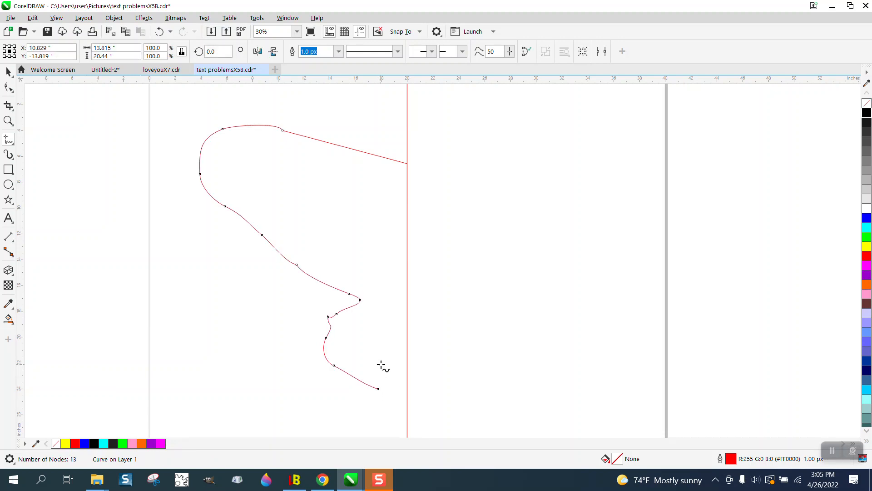
pyautogui.press('Delete')
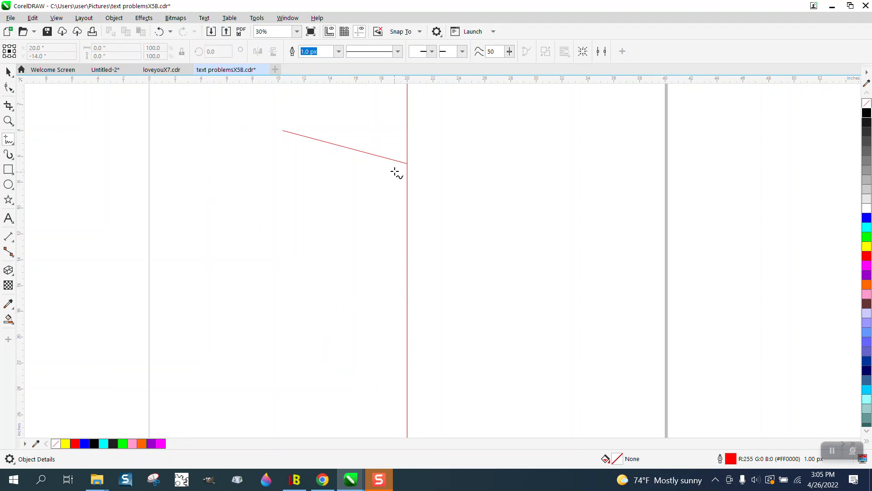
pyautogui.click(9, 71)
pyautogui.click(312, 138)
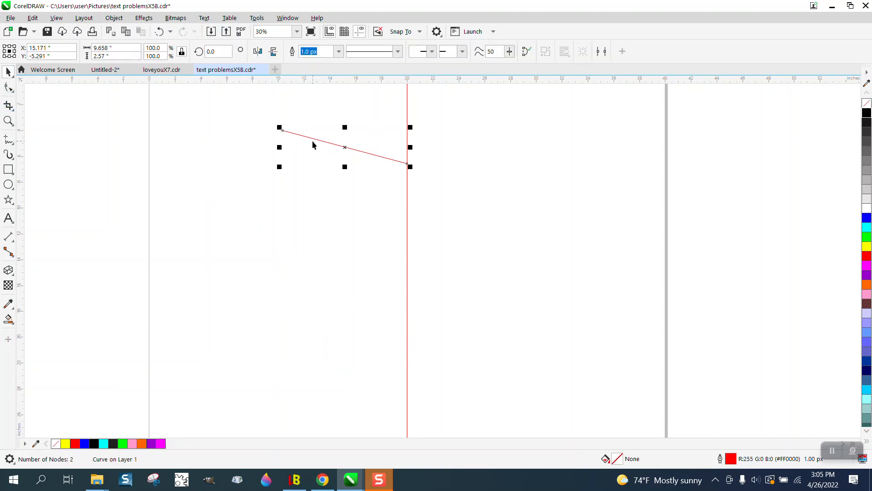
pyautogui.press('Delete')
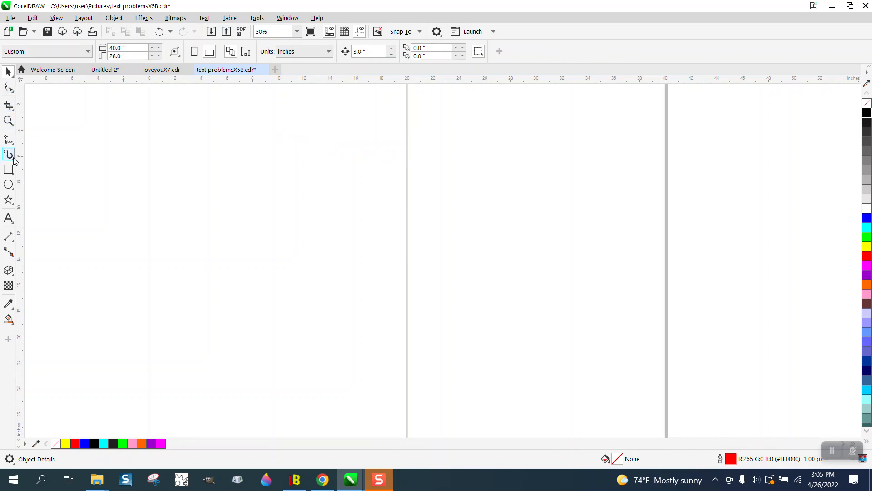
# Step: Draw a wavy freehand half-outline on the left side of the center line, starting and ending on it, about 10.4 by 19.6 inches
pyautogui.click(9, 140)
pyautogui.click(43, 139)
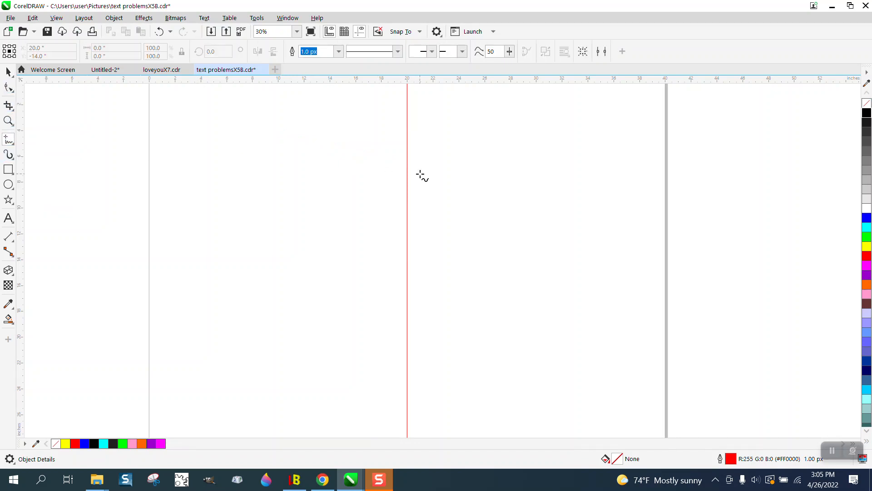
pyautogui.moveTo(407, 171)
pyautogui.mouseDown()
pyautogui.moveTo(322, 133)
pyautogui.moveTo(280, 136)
pyautogui.moveTo(276, 179)
pyautogui.moveTo(312, 216)
pyautogui.moveTo(314, 239)
pyautogui.moveTo(282, 270)
pyautogui.moveTo(287, 310)
pyautogui.moveTo(386, 345)
pyautogui.moveTo(407, 383)
pyautogui.mouseUp()
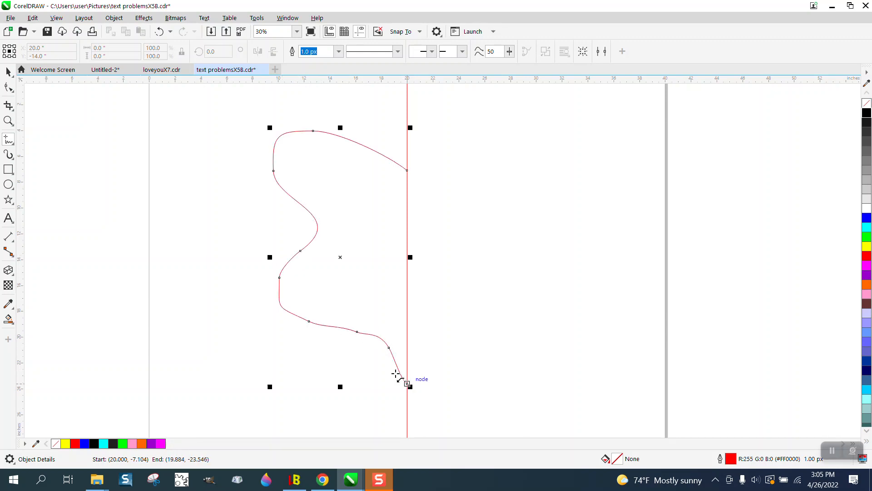
# Step: Smooth the freehand half-outline along its left side with the Smooth tool
pyautogui.click(14, 93)
pyautogui.click(45, 101)
pyautogui.moveTo(348, 144)
pyautogui.mouseDown()
pyautogui.moveTo(306, 130)
pyautogui.moveTo(290, 200)
pyautogui.moveTo(335, 324)
pyautogui.moveTo(307, 302)
pyautogui.mouseUp()
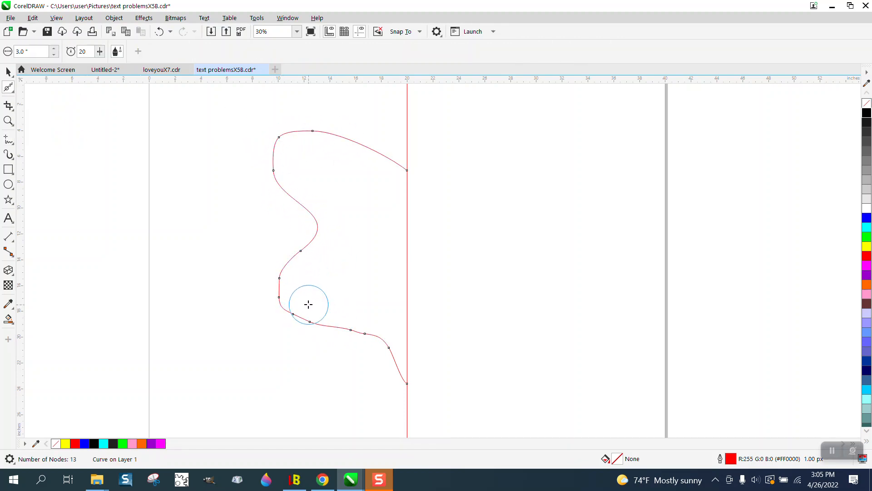
# Step: Delete the surplus nodes around the half-outline's lower lobe with the Shape tool
pyautogui.click(15, 94)
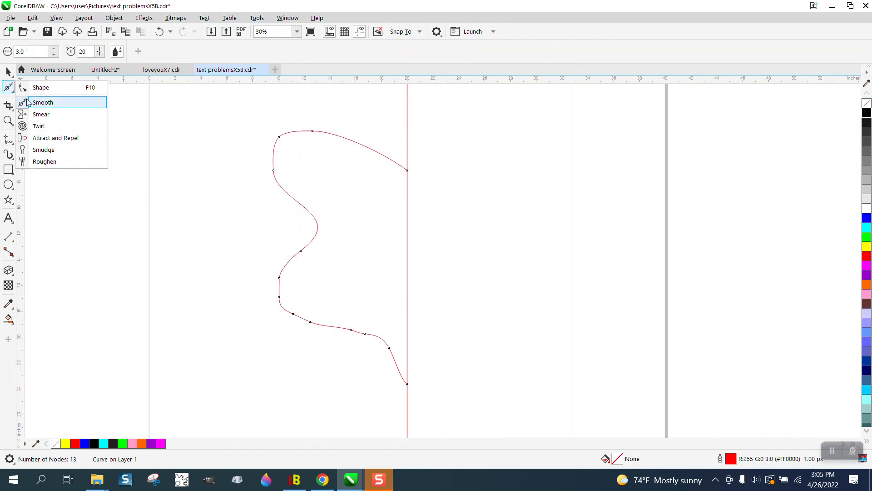
pyautogui.click(41, 87)
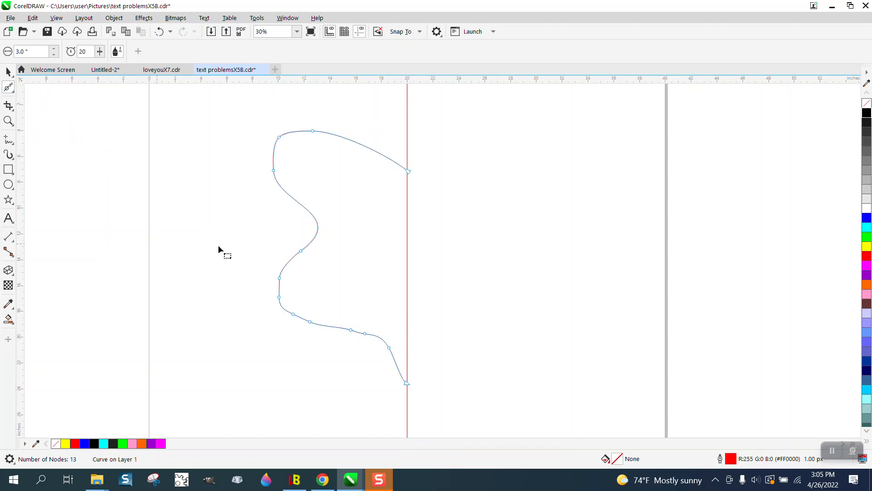
pyautogui.moveTo(229, 253); pyautogui.dragTo(321, 333)
pyautogui.press('Delete')
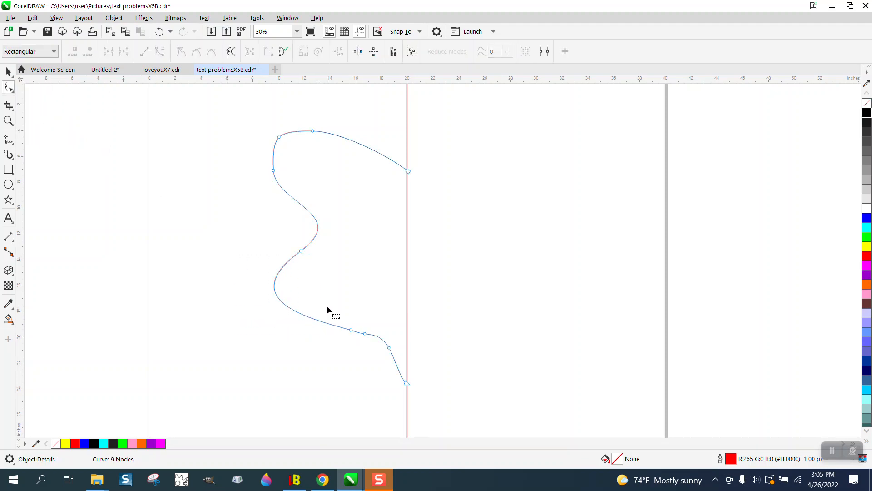
# Step: Clone the half-outline and mirror the clone horizontally across the center line to form the opposite half
pyautogui.click(8, 72)
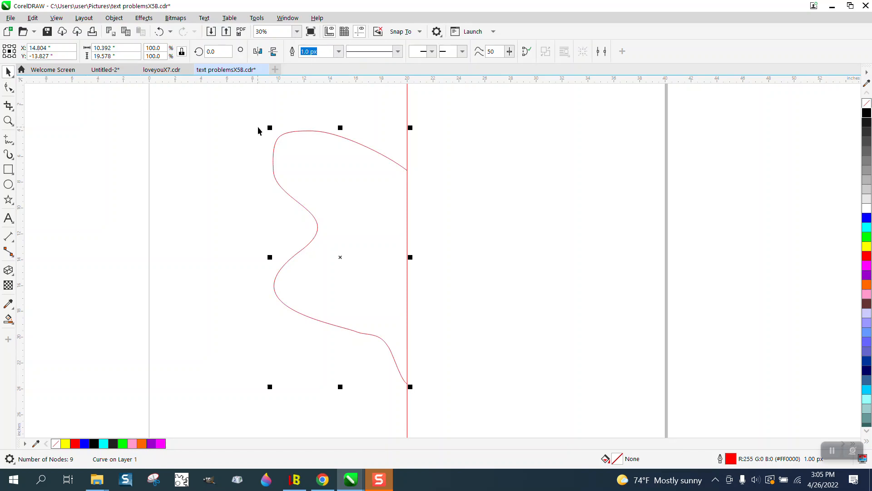
pyautogui.click(32, 18)
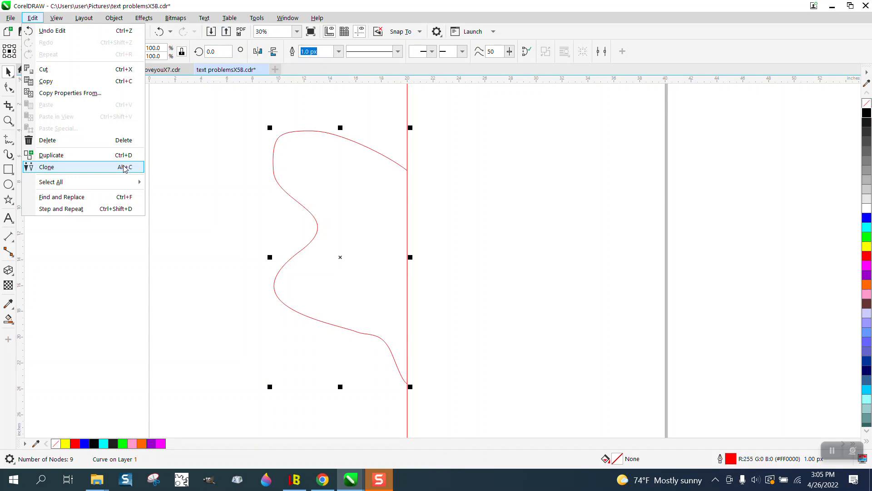
pyautogui.click(125, 168)
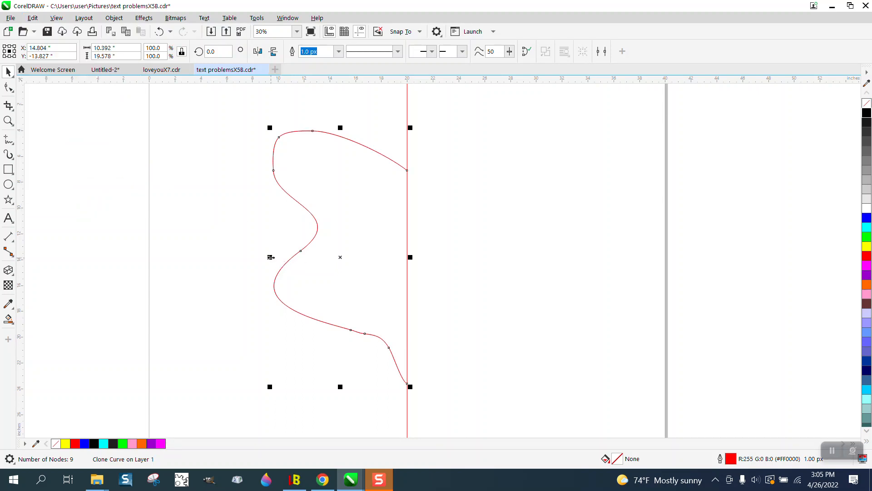
pyautogui.moveTo(270, 257); pyautogui.dragTo(443, 259)
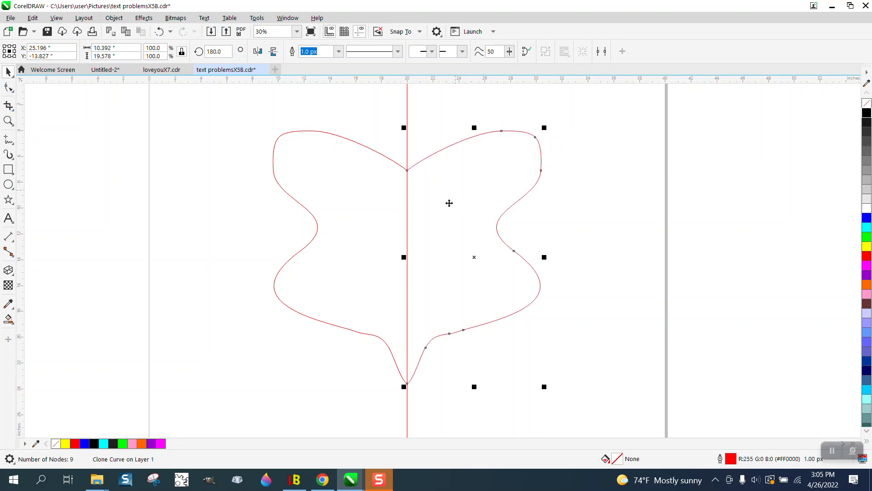
# Step: Delete the two nodes on the outer side of the original half-outline's upper lobe with the Shape tool
pyautogui.click(12, 91)
pyautogui.click(40, 87)
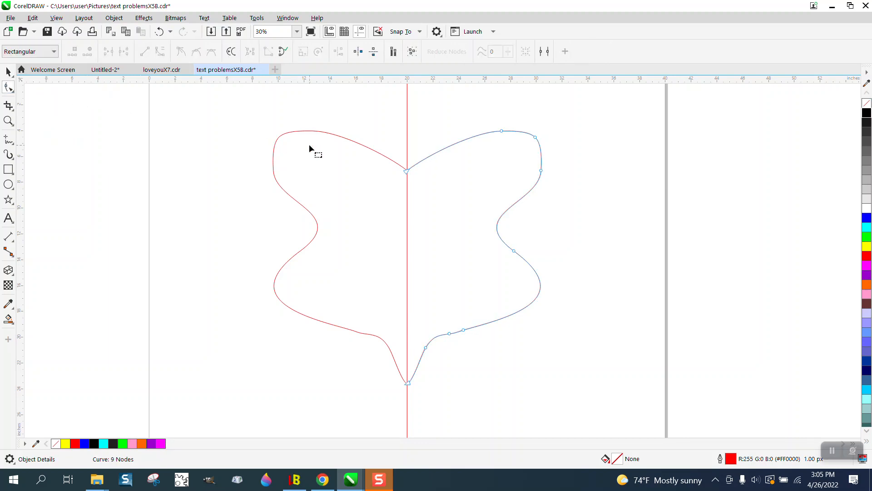
pyautogui.click(301, 131)
pyautogui.moveTo(293, 193); pyautogui.dragTo(295, 191)
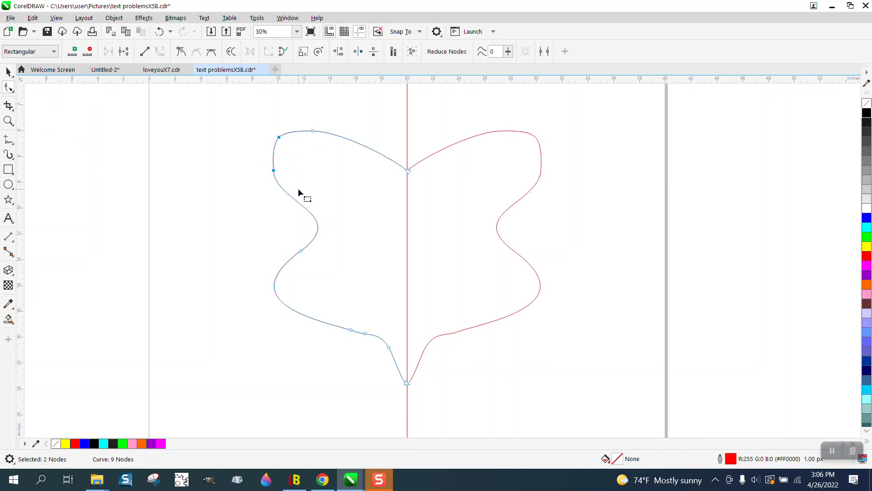
pyautogui.press('Delete')
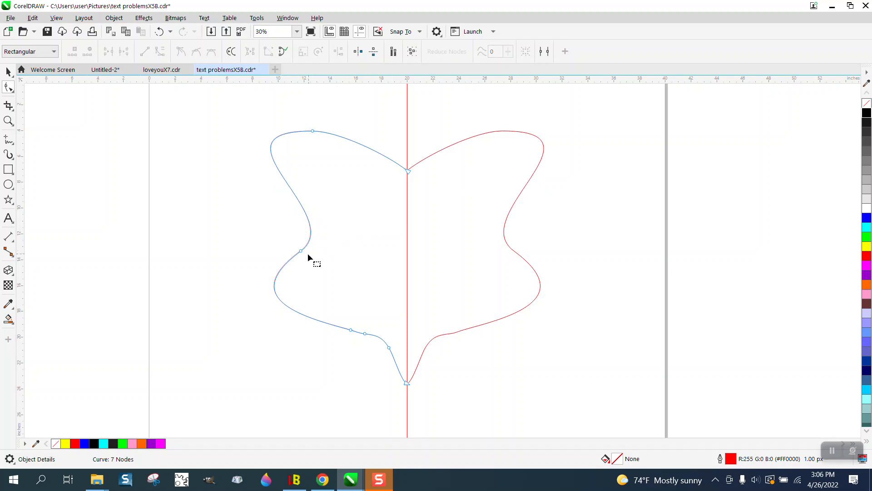
# Step: Move the original half's waist node about 2 inches toward the center line and delete the two surplus nodes on its lower edge
pyautogui.moveTo(302, 250); pyautogui.dragTo(328, 252)
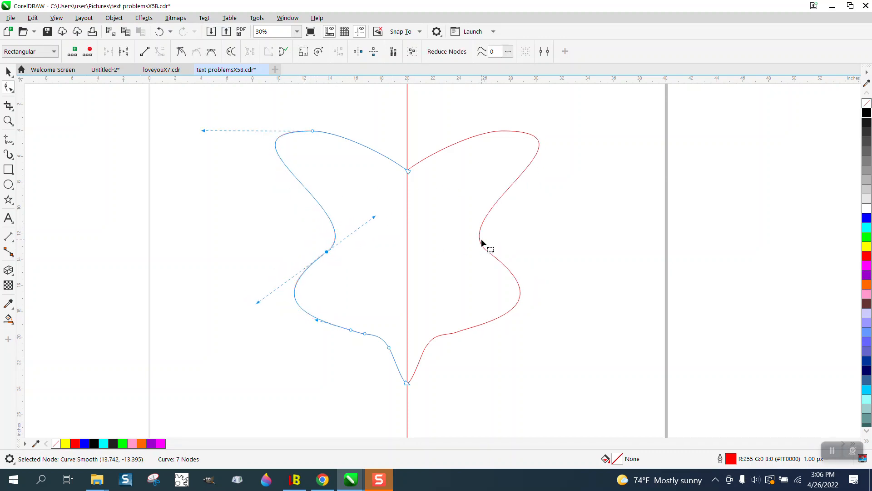
pyautogui.moveTo(383, 322); pyautogui.dragTo(342, 339)
pyautogui.press('Delete')
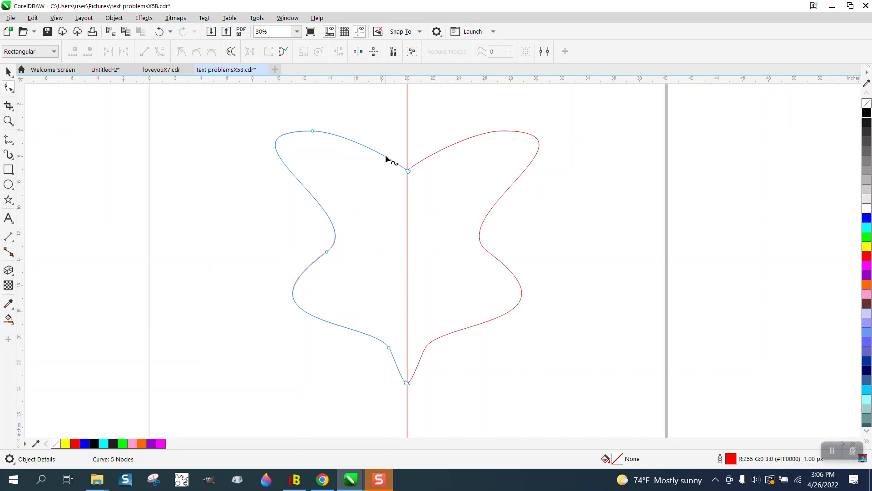
# Step: Reshape the original half by bowing its upper edge, deleting the top node and swinging the waist node's handle down and outward
pyautogui.moveTo(373, 150); pyautogui.dragTo(371, 138)
pyautogui.click(313, 131)
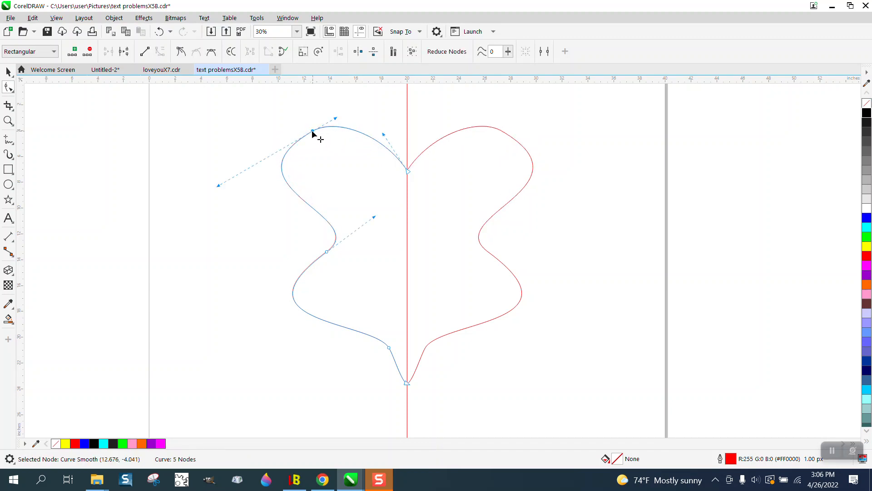
pyautogui.press('Delete')
pyautogui.moveTo(323, 91); pyautogui.dragTo(331, 136)
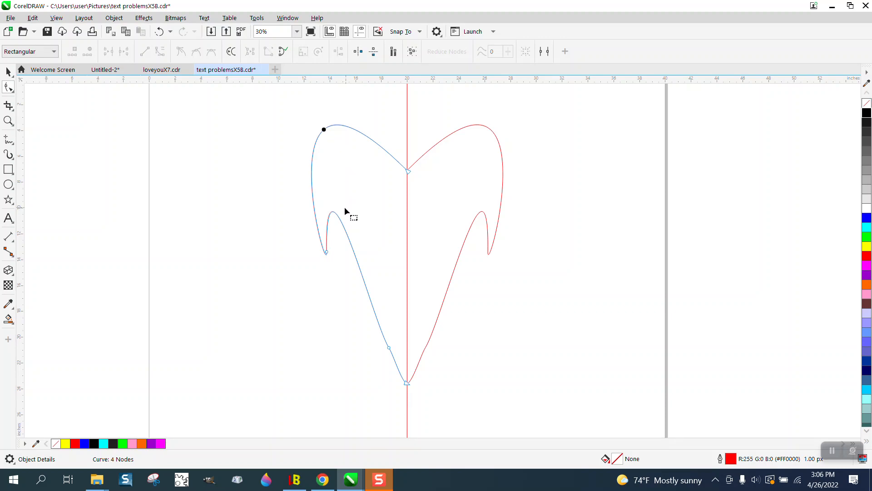
pyautogui.click(327, 251)
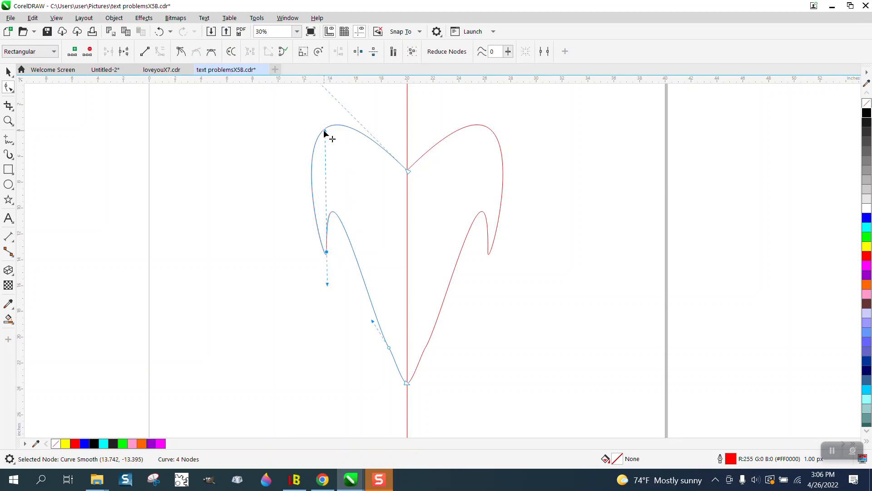
pyautogui.moveTo(325, 131); pyautogui.dragTo(255, 310)
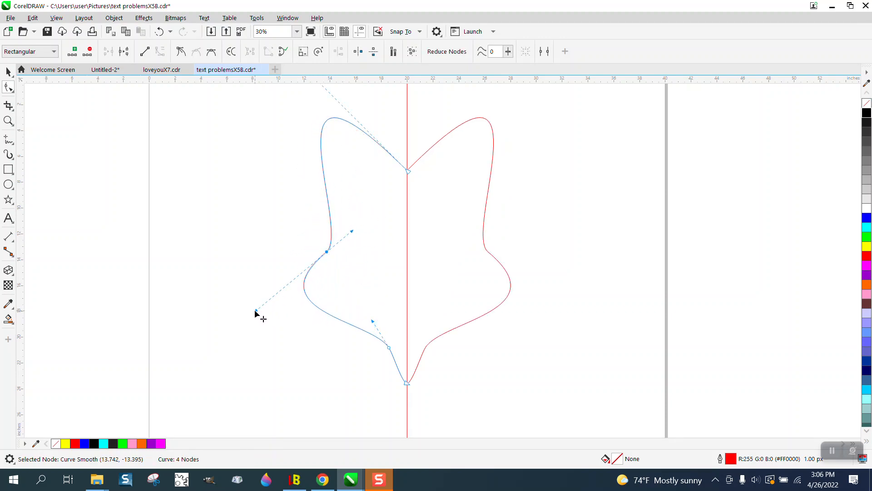
# Step: Delete the vertical center line running between the two mirrored halves
pyautogui.click(9, 71)
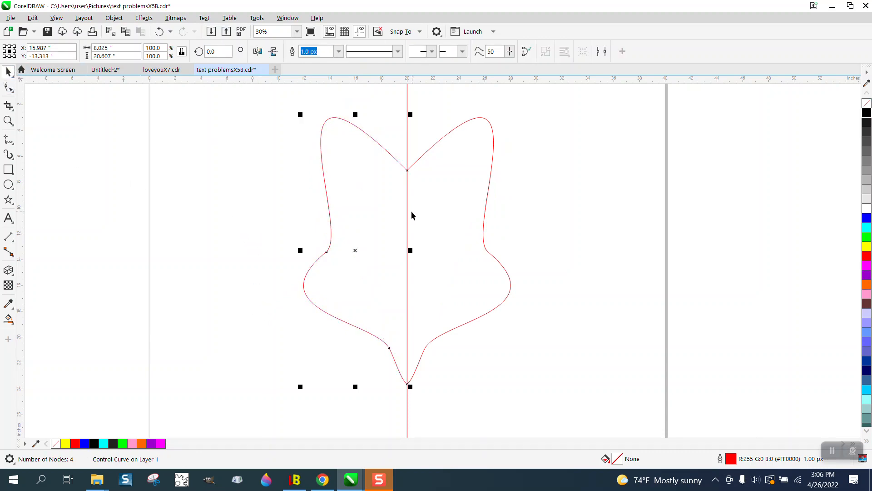
pyautogui.click(408, 147)
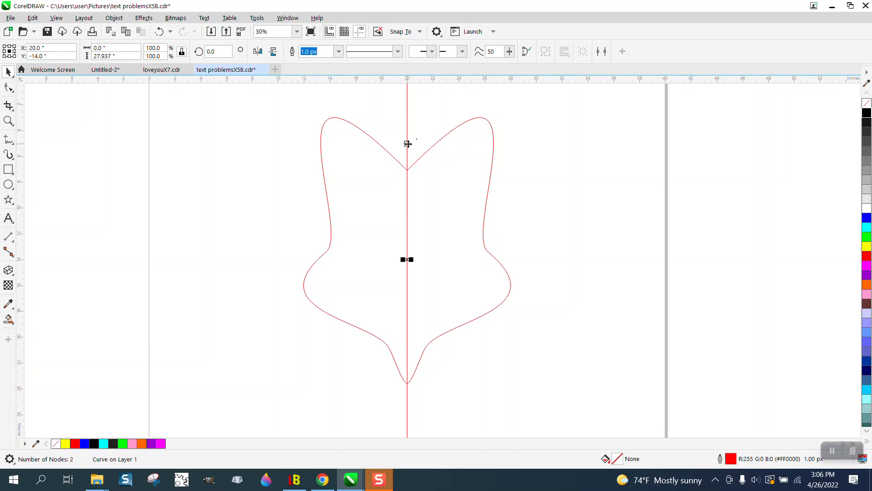
pyautogui.press('XF86Calculator')
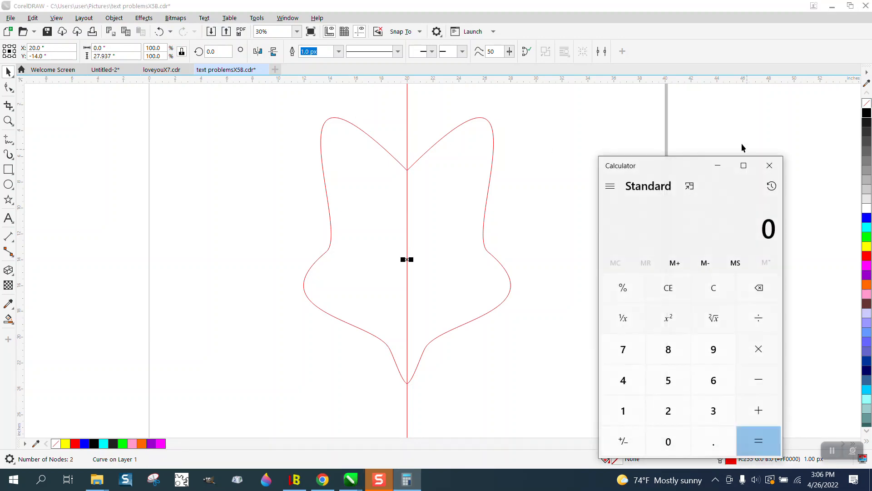
pyautogui.click(770, 165)
pyautogui.press('Delete')
# Step: Create a red shape from the area enclosed by both halves with Smart Fill and move it about 18.7 inches to the right
pyautogui.click(8, 320)
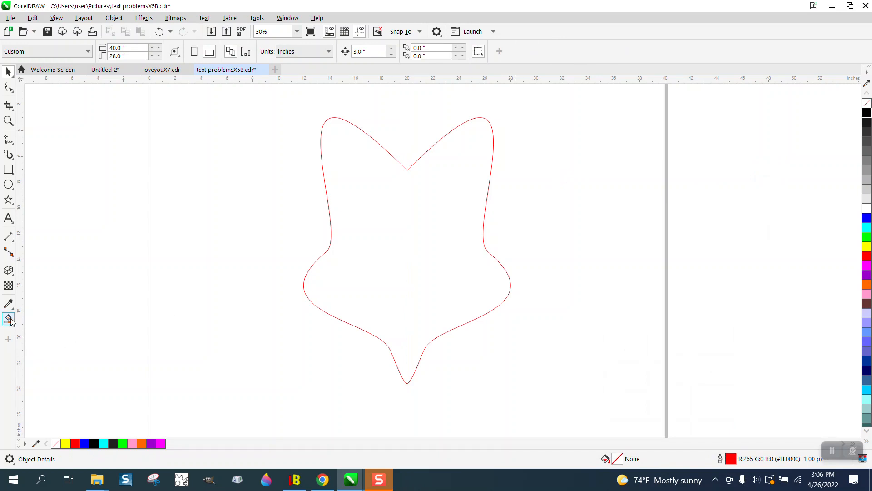
pyautogui.click(393, 278)
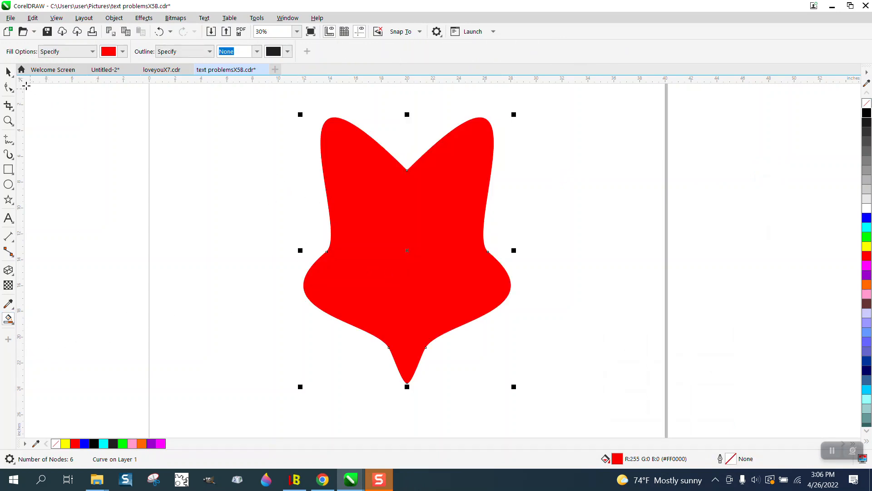
pyautogui.click(8, 72)
pyautogui.moveTo(432, 226); pyautogui.dragTo(653, 234)
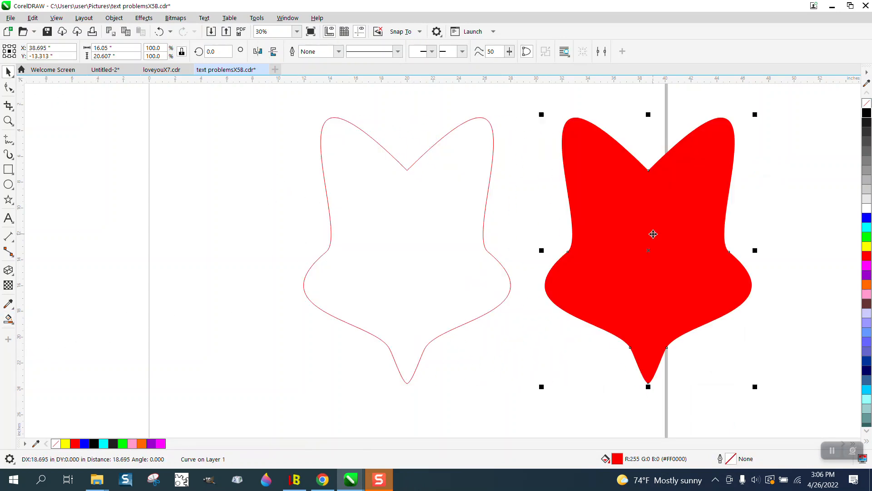
# Step: Give the moved Smart Fill shape a red outline and a black fill
pyautogui.click(867, 103)
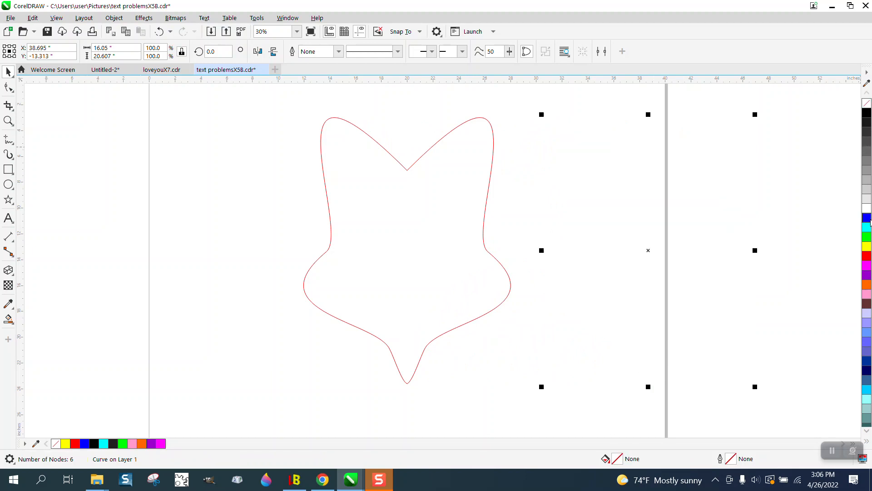
pyautogui.rightClick(867, 257)
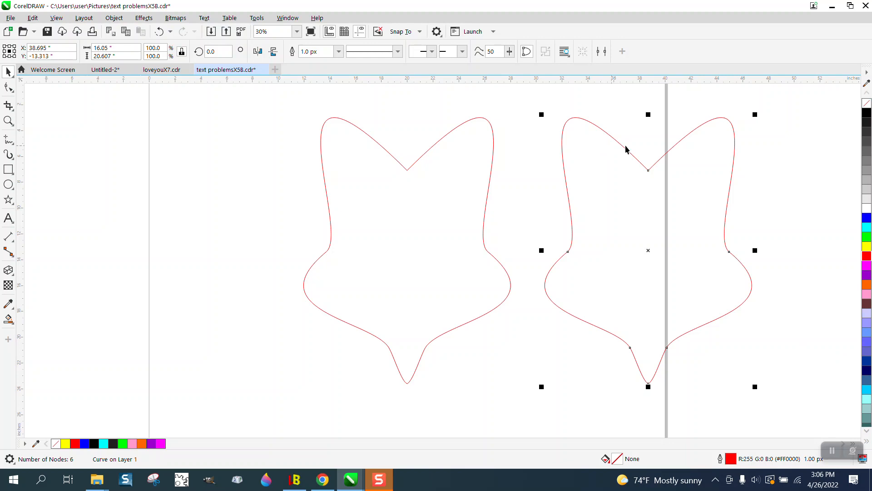
pyautogui.click(867, 115)
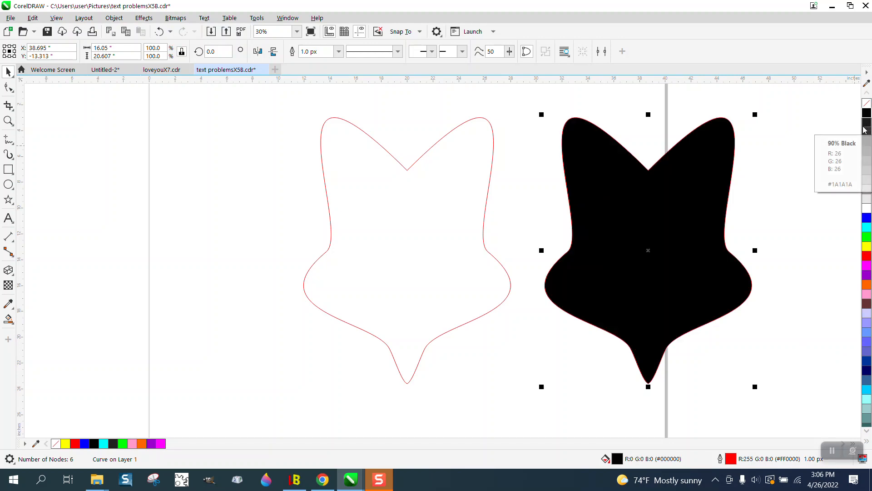
# Step: Examine the "Symmetry X8 and above" heading and the outlined and black-filled shapes up close
pyautogui.scroll(-2, 309, 183)
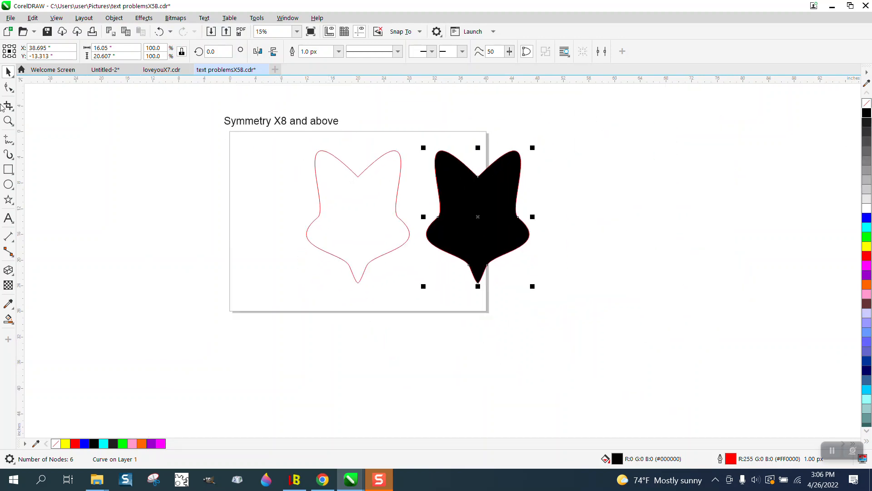
pyautogui.click(8, 120)
pyautogui.moveTo(189, 107); pyautogui.dragTo(359, 163)
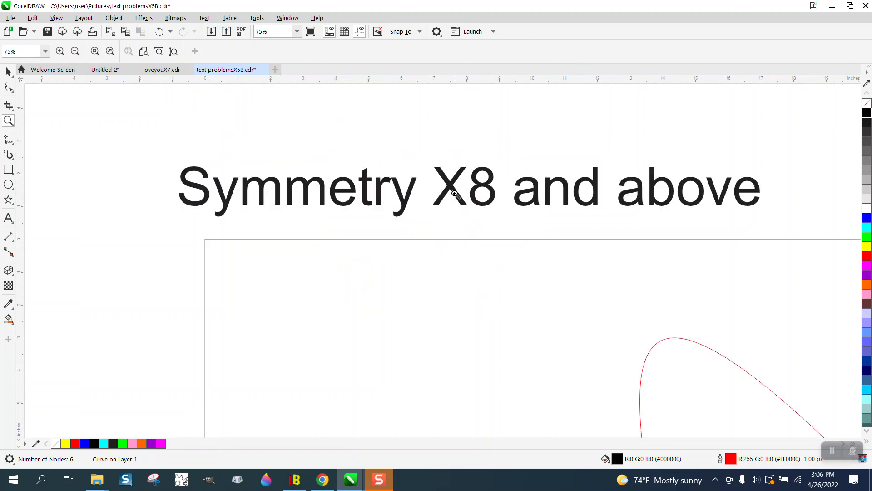
pyautogui.scroll(-4, 455, 193)
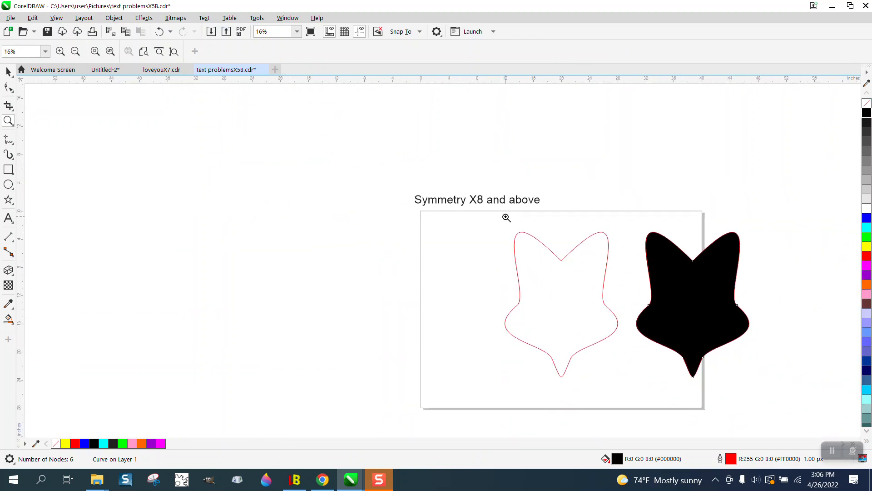
pyautogui.moveTo(507, 218); pyautogui.dragTo(789, 402)
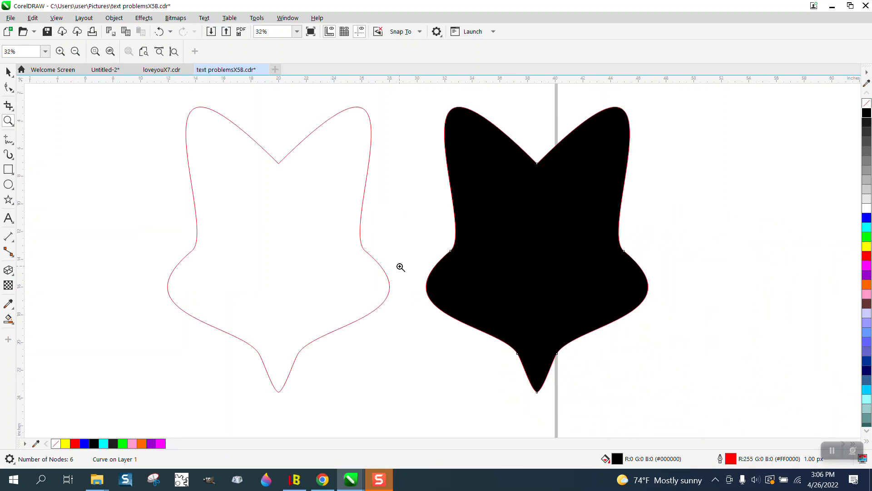